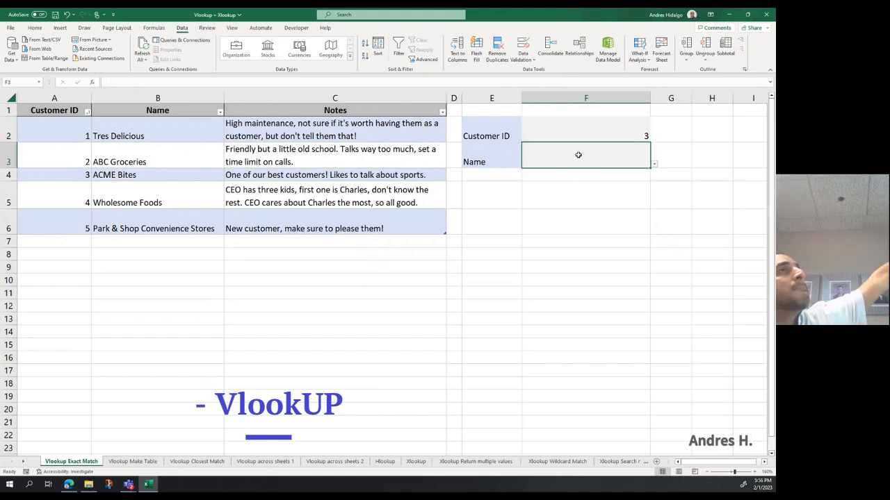
Step: Remove the list restriction from the Name cell F3 by setting its data validation to allow any value
click(525, 59)
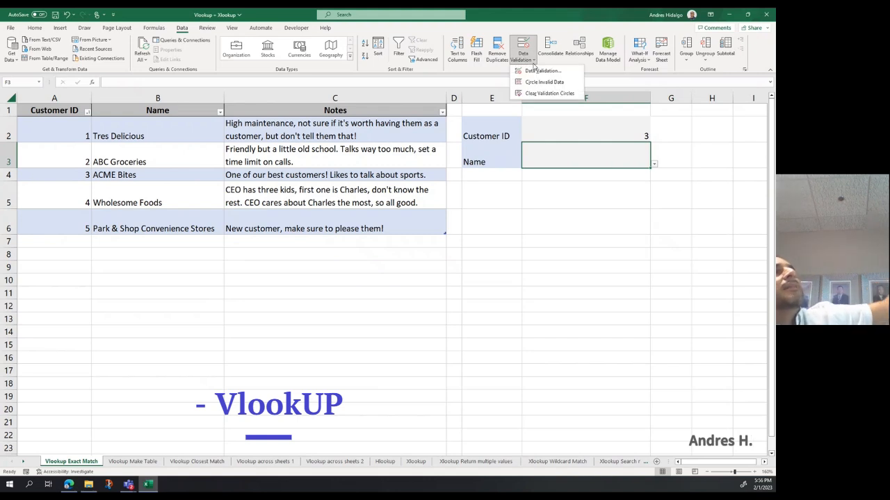
click(540, 71)
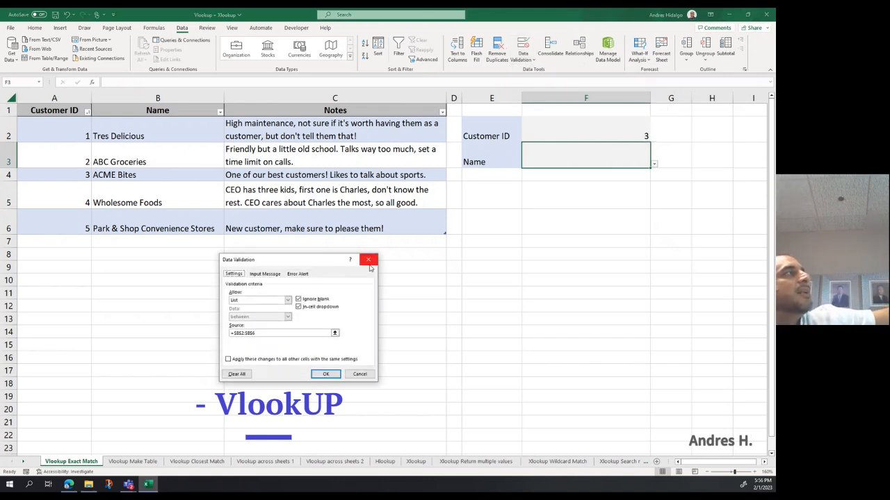
click(287, 301)
click(265, 308)
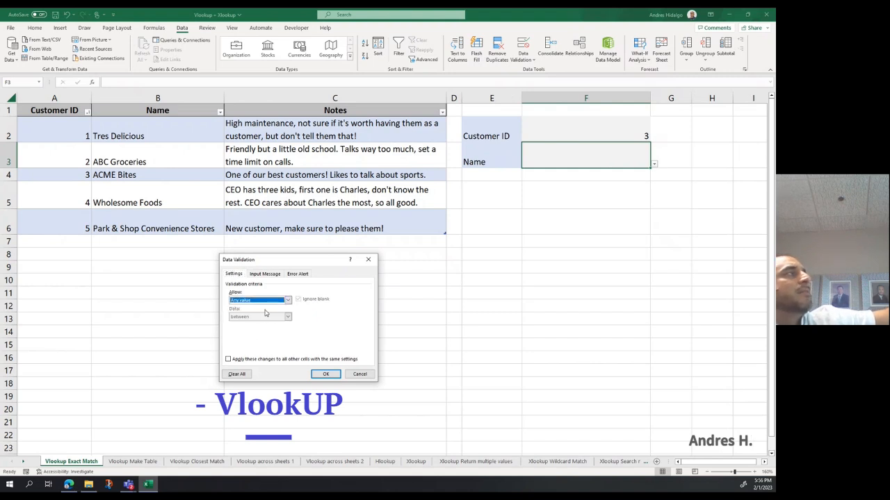
click(324, 374)
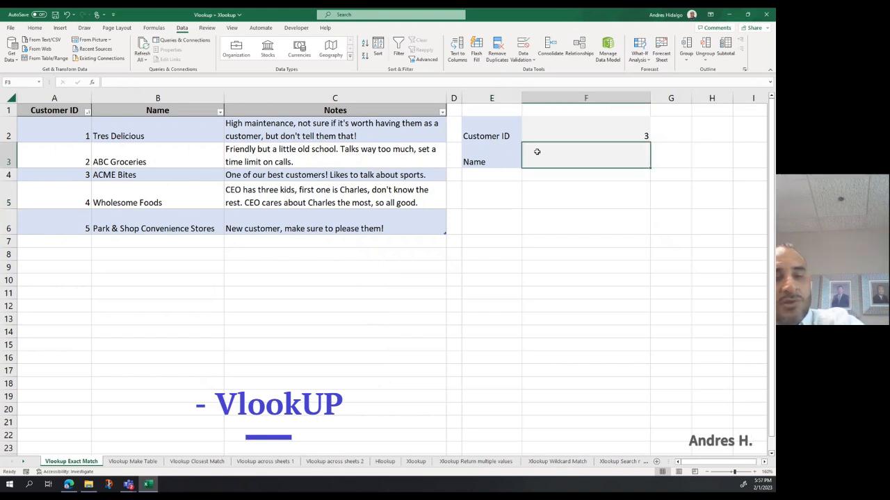
Step: Test free text entry in the Name cell F3 with "fdffsfsfs", and clear the cell again
text(fdffsfsfs)
key(Return)
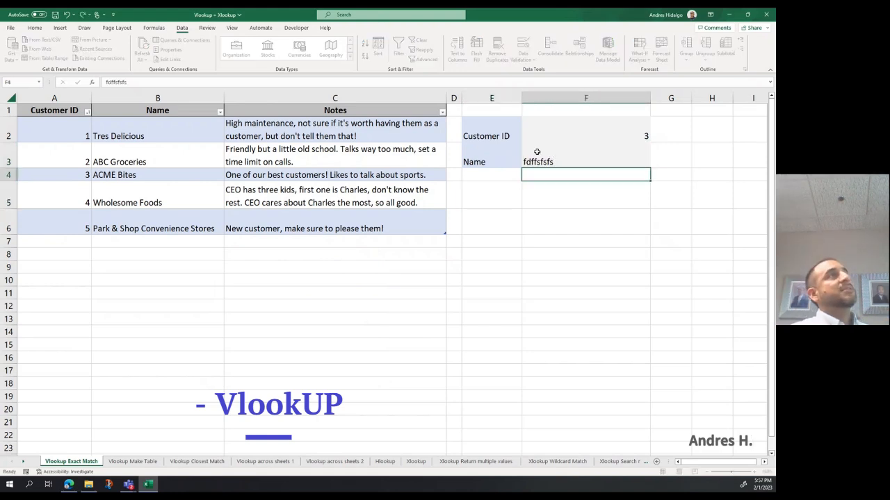
click(536, 151)
key(Delete)
key(Return)
click(536, 152)
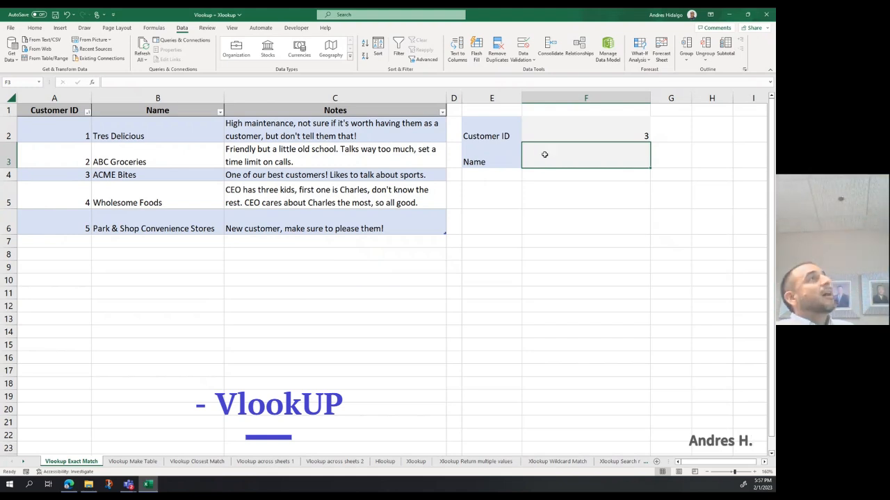
Step: Enter "acme bites" by hand in the Name cell F3
text(acm)
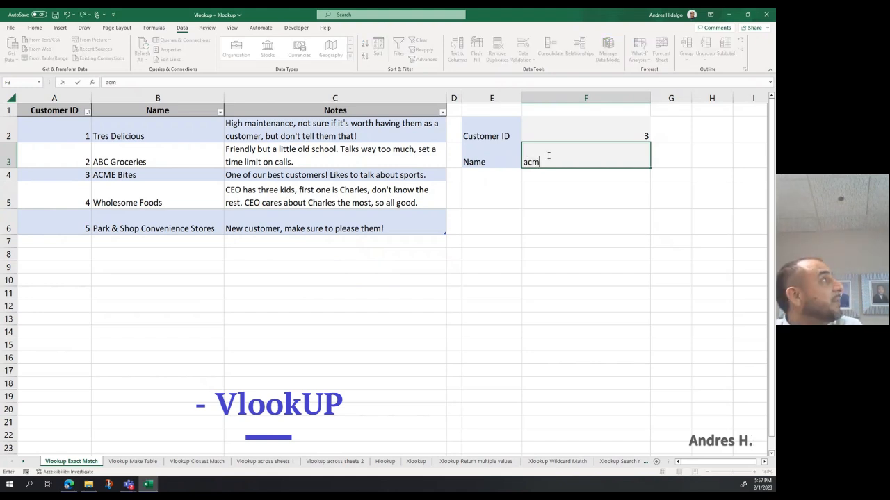
text(e bites)
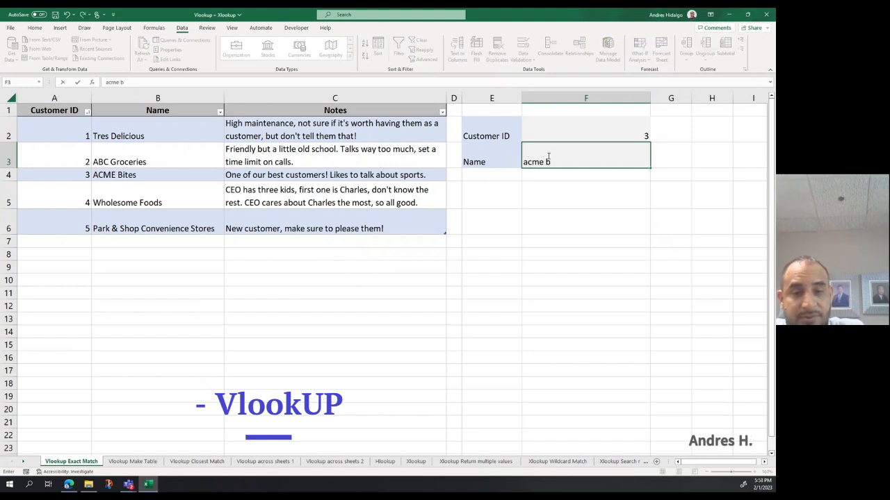
key(Return)
click(547, 157)
Step: Set the Customer ID in cell F2 to the ID belonging to ABC Groceries, using the cell's list
key(Up)
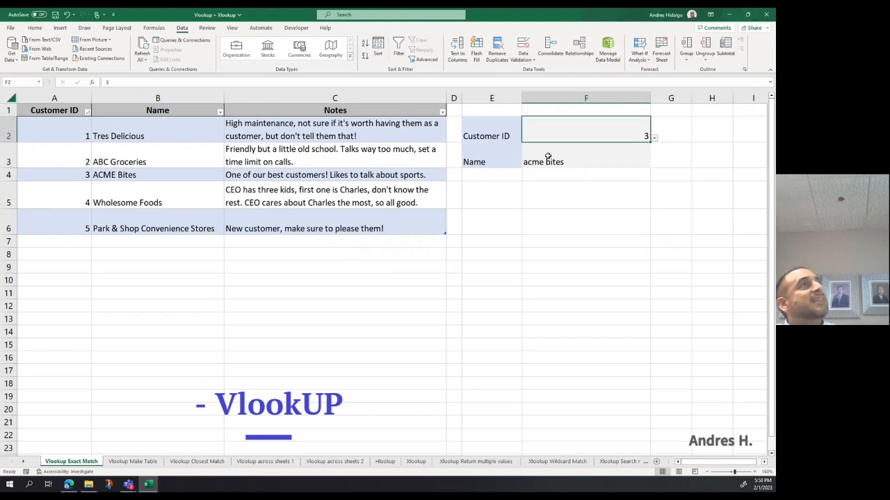
click(654, 137)
click(616, 154)
Step: Overwrite the Name in cell F3 with "abc gros" and clear the cell again
click(587, 153)
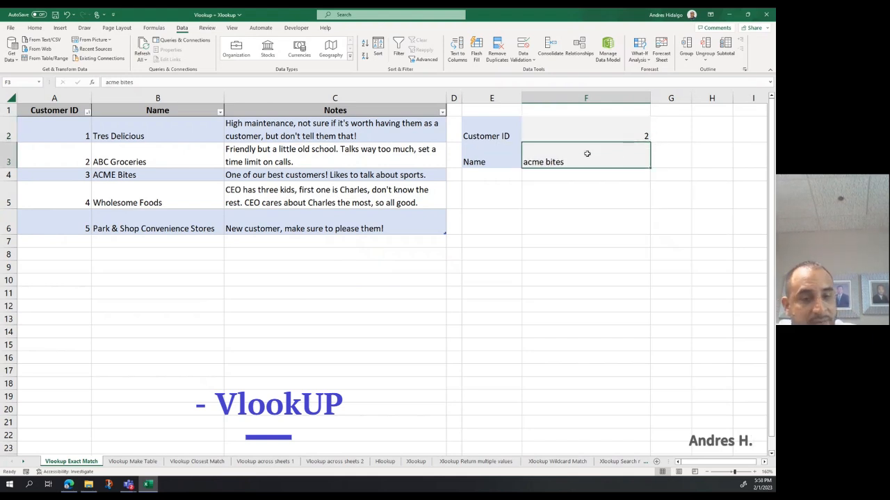
text(abc gros)
key(Return)
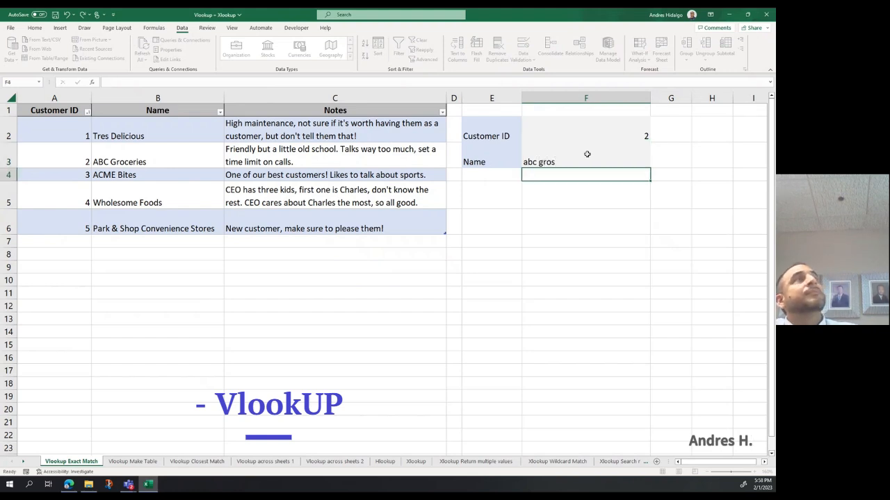
click(586, 154)
click(632, 139)
click(610, 161)
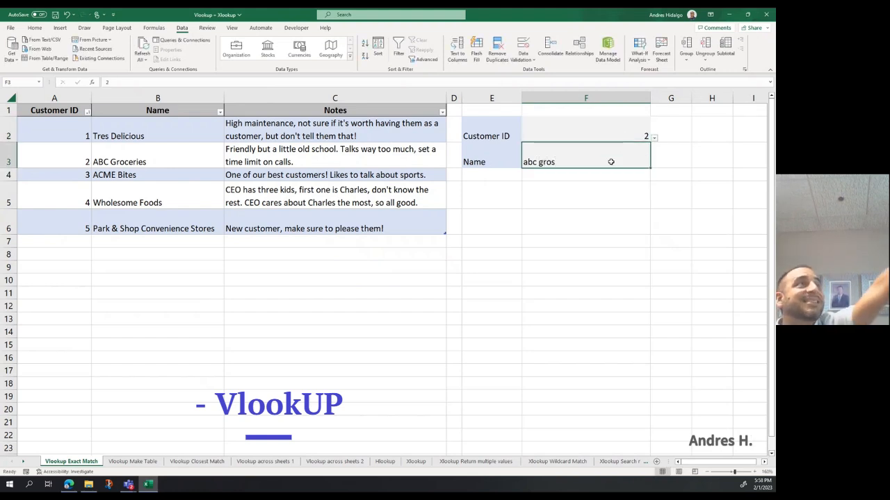
key(Delete)
key(Up)
click(611, 162)
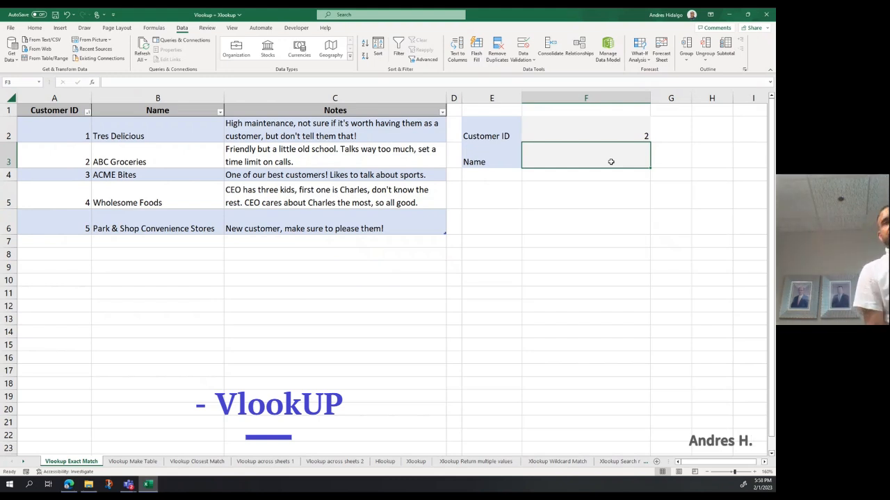
click(614, 202)
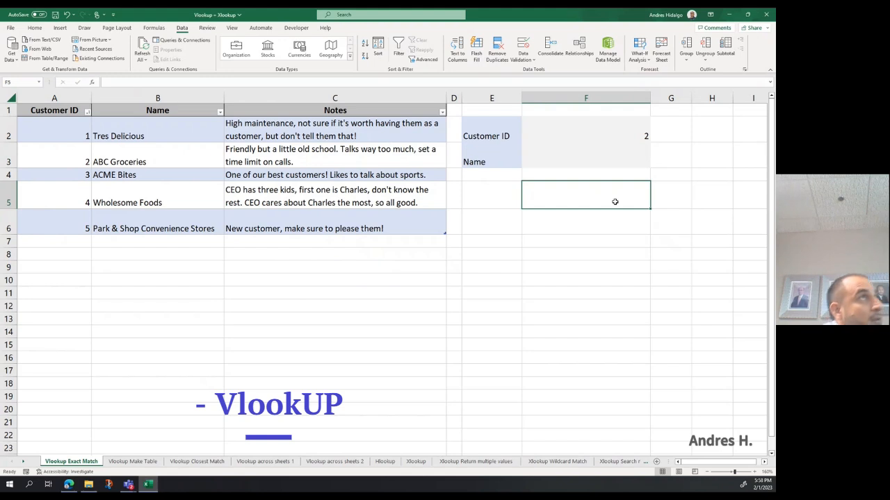
click(585, 164)
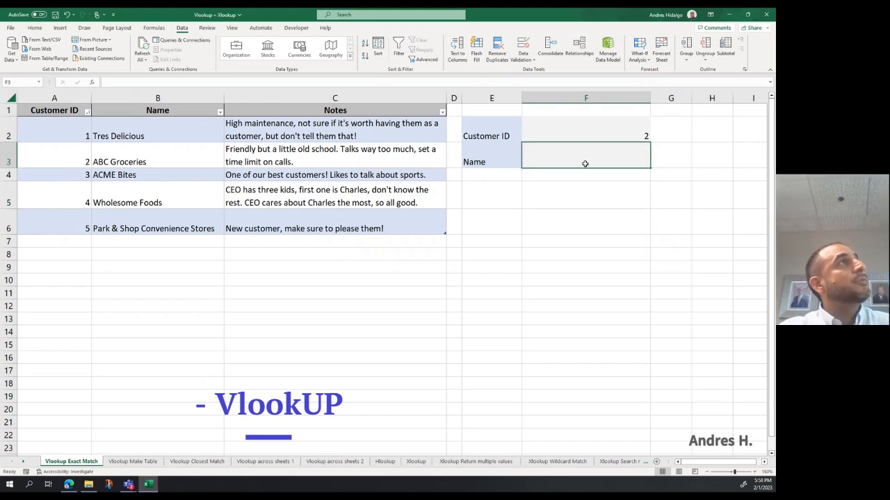
text(=)
key(BackSpace)
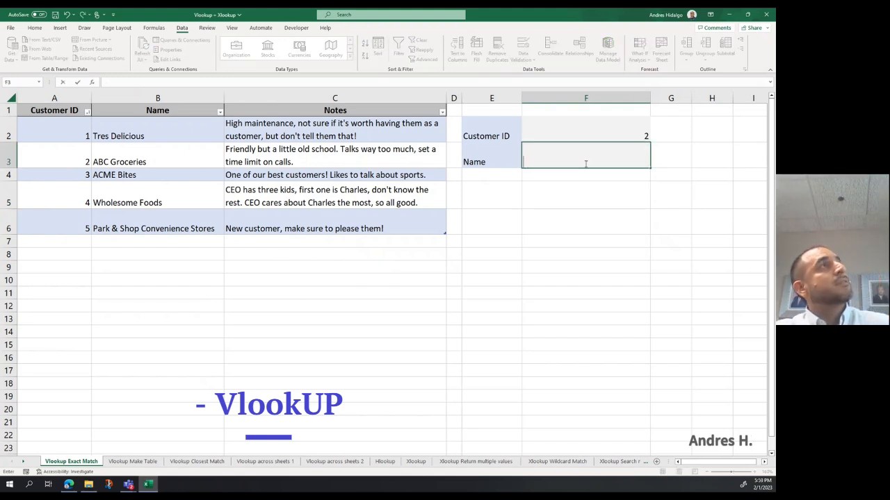
text(=)
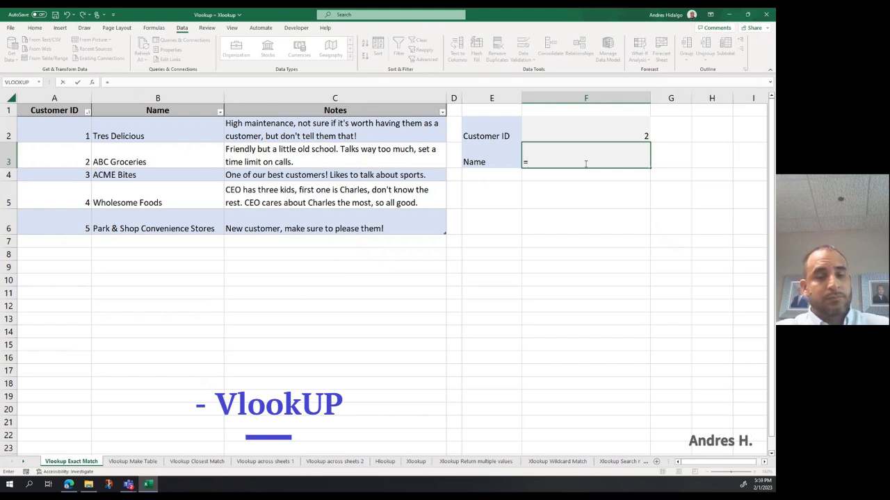
text(v)
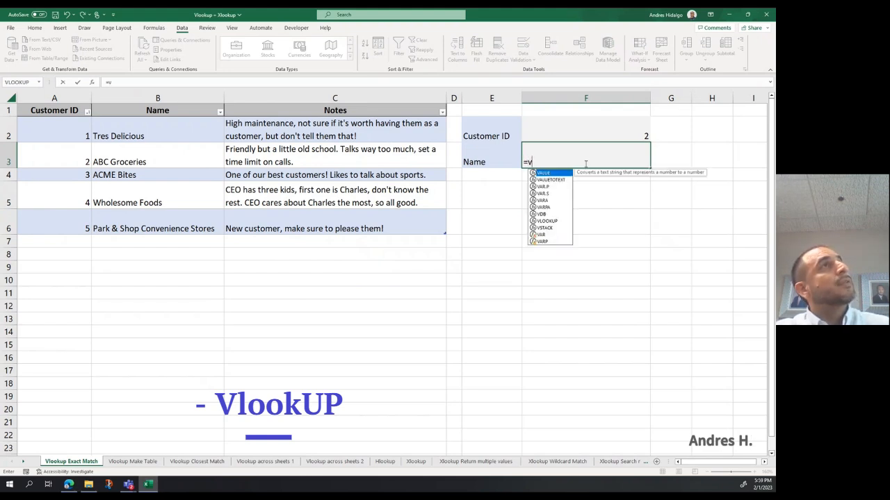
text(l)
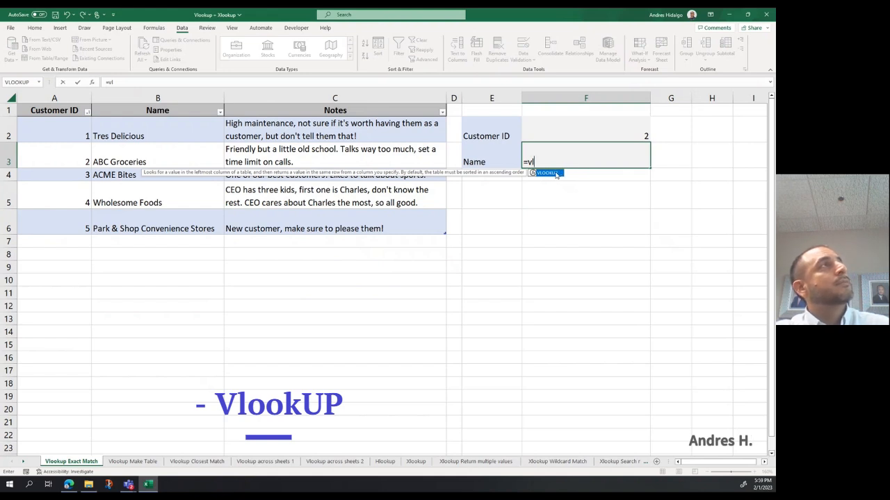
key(BackSpace)
key(BackSpace)
key(BackSpace)
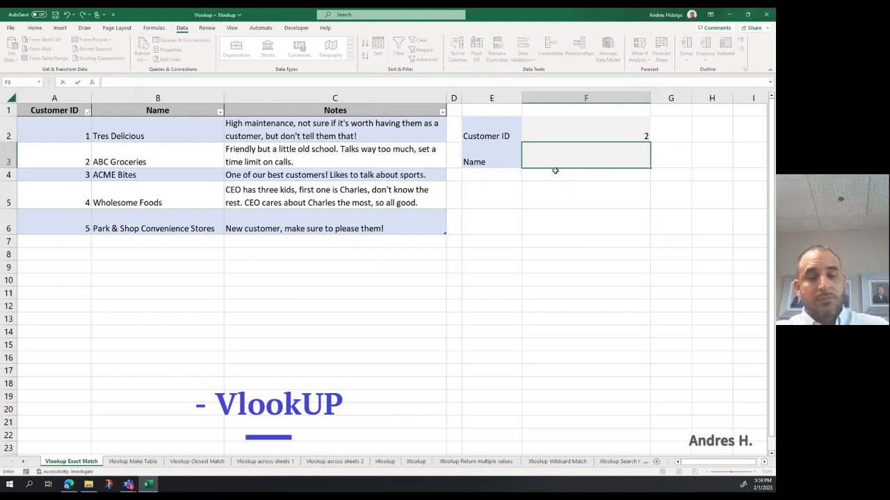
key(Escape)
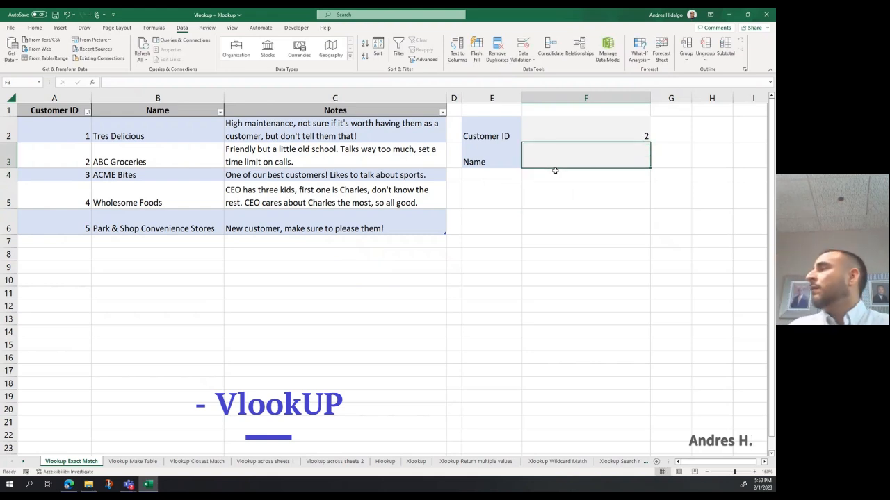
key(Down)
key(Down)
key(Down)
key(Down)
key(Down)
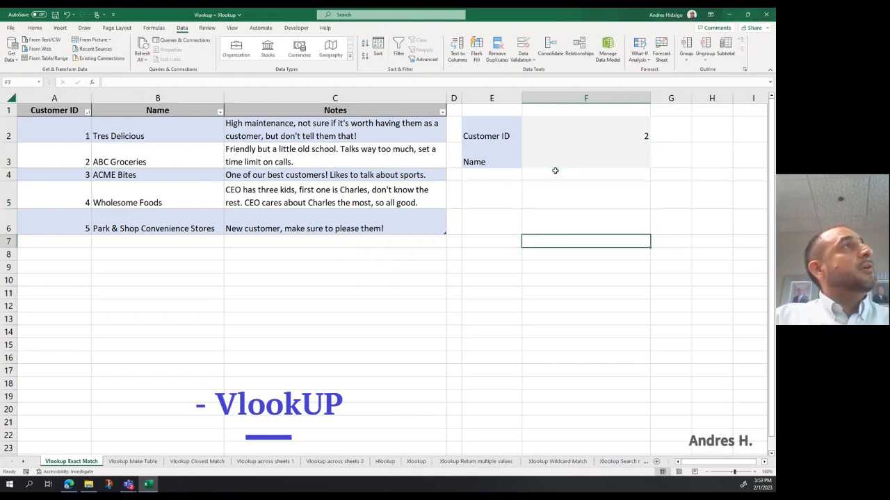
Step: Insert the VLOOKUP function into the Name cell F3 through the Insert Function dialog
click(567, 158)
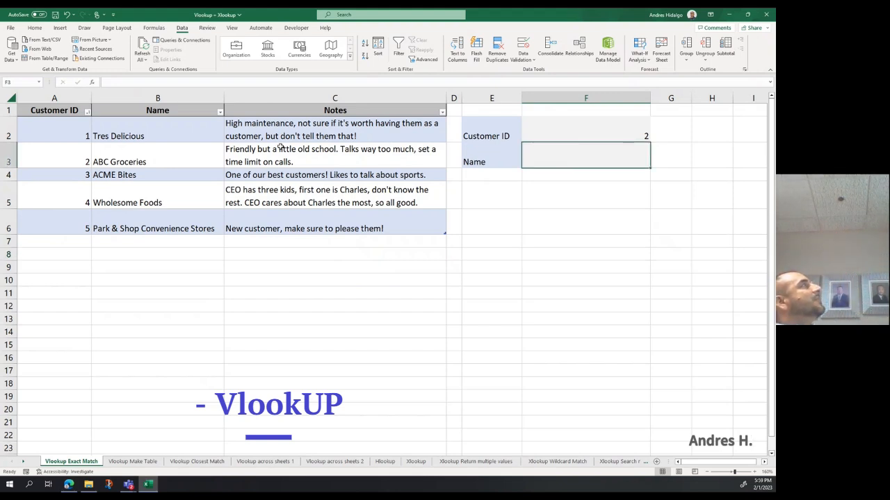
click(94, 83)
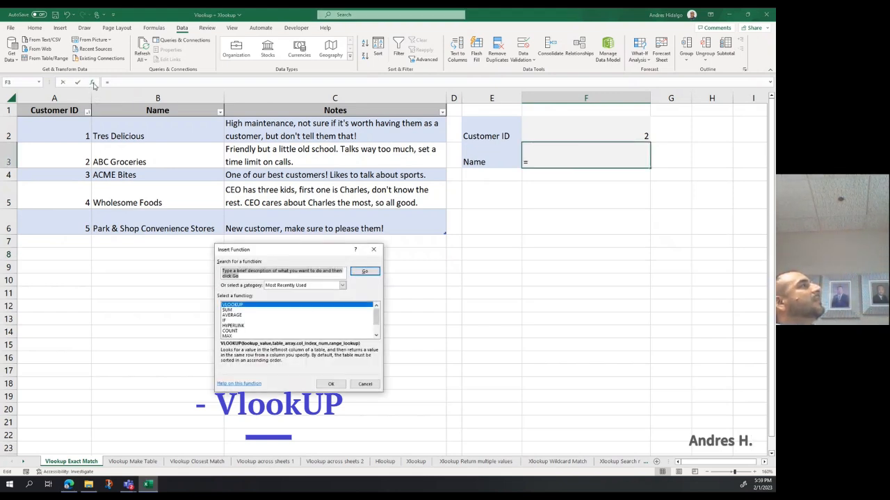
double_click(240, 305)
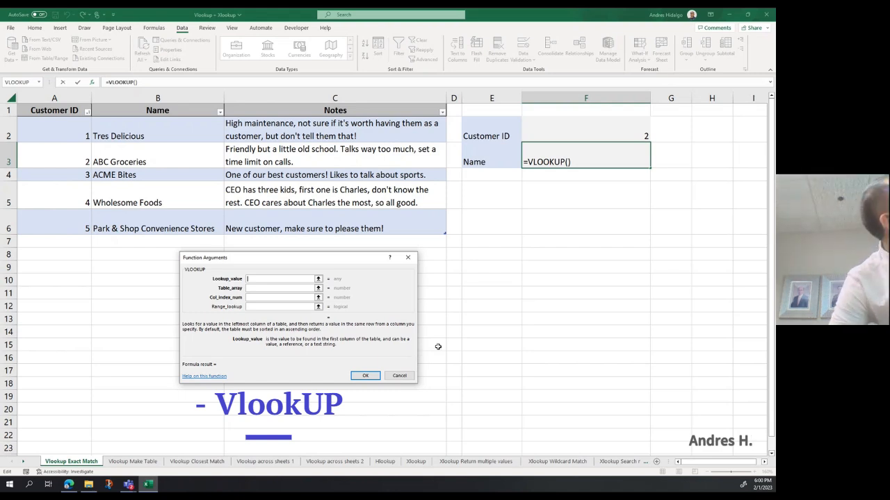
text(f2)
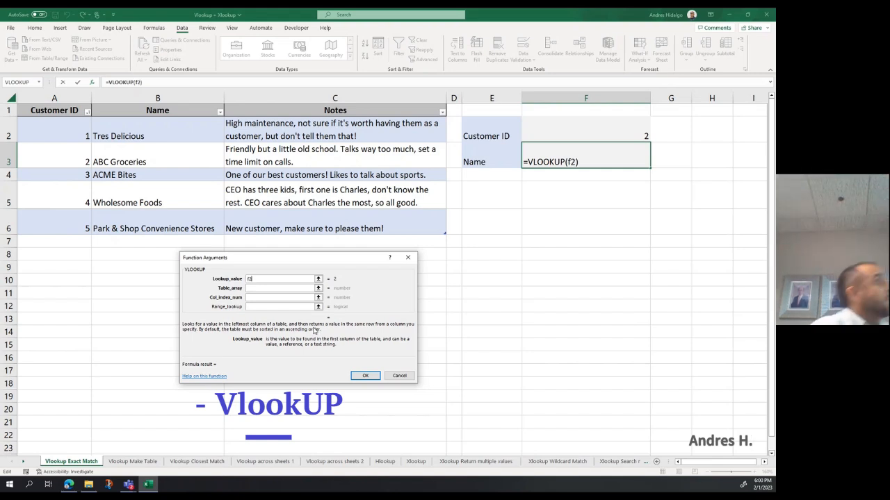
key(Tab)
click(486, 135)
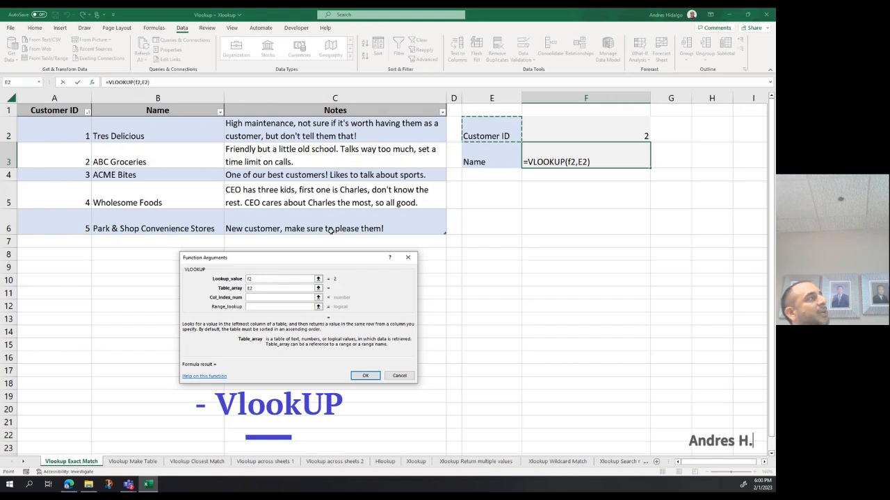
click(261, 279)
click(261, 287)
key(BackSpace)
key(BackSpace)
click(258, 279)
key(BackSpace)
key(BackSpace)
Step: Set the VLOOKUP lookup value to F2 and the table array to the entire customer table including headers, Table1[#All]
click(539, 133)
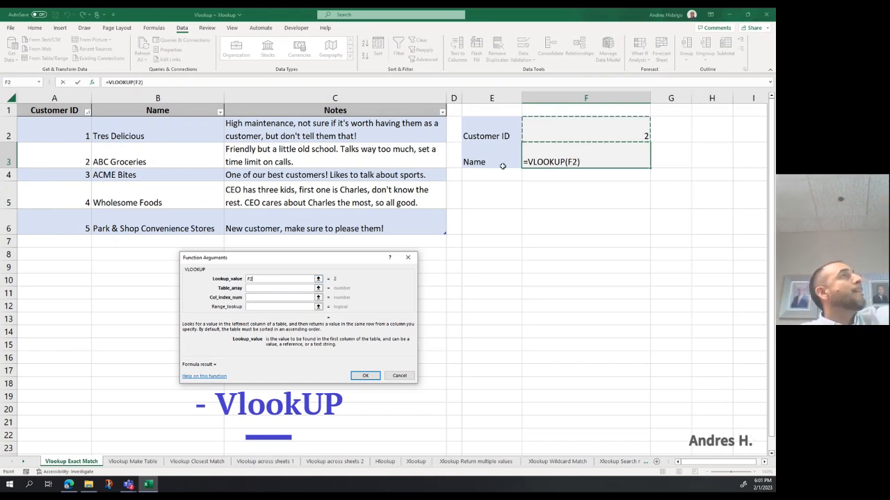
click(271, 287)
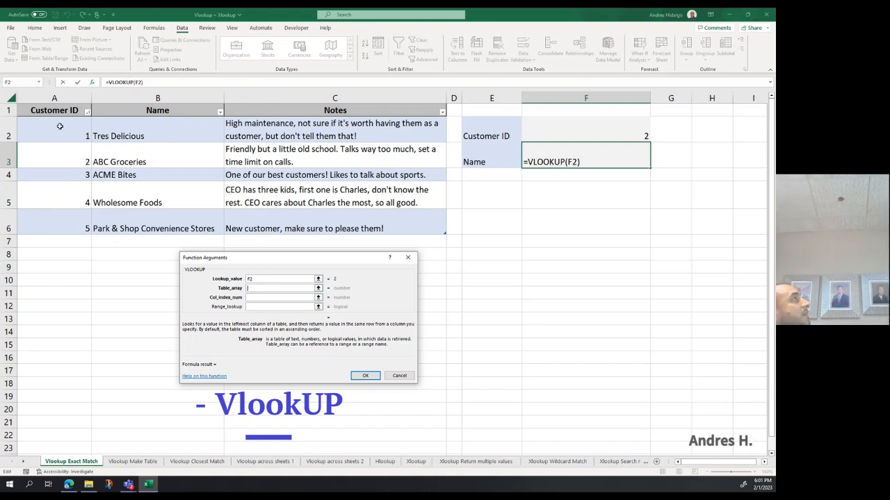
click(38, 110)
drag(38, 110, 278, 217)
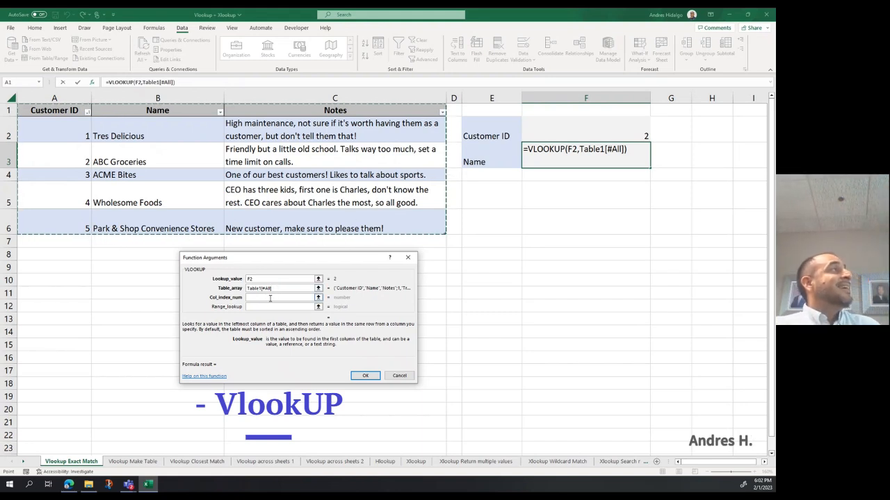
Step: Set the VLOOKUP column index number to 2 and the range lookup to false for an exact match
click(269, 298)
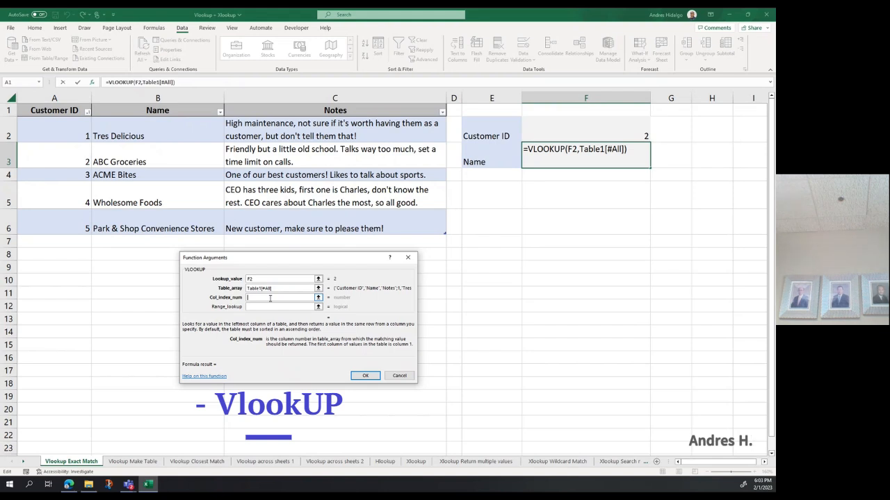
text(3)
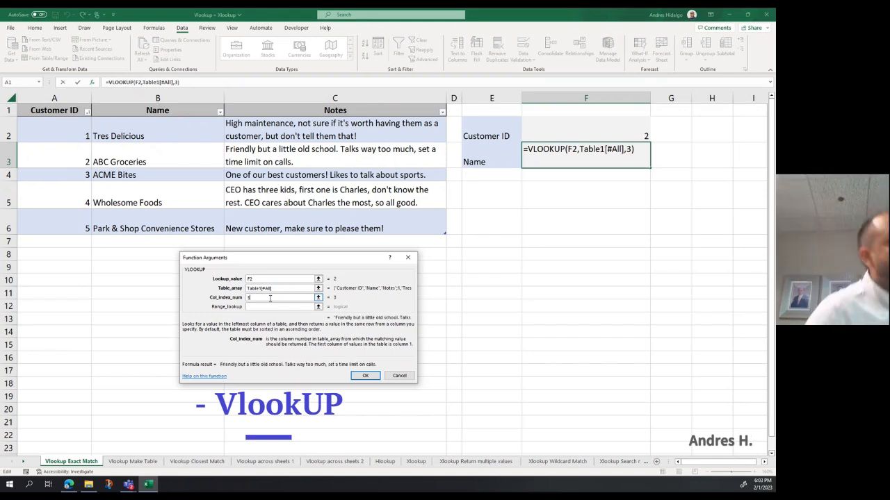
key(BackSpace)
text(2)
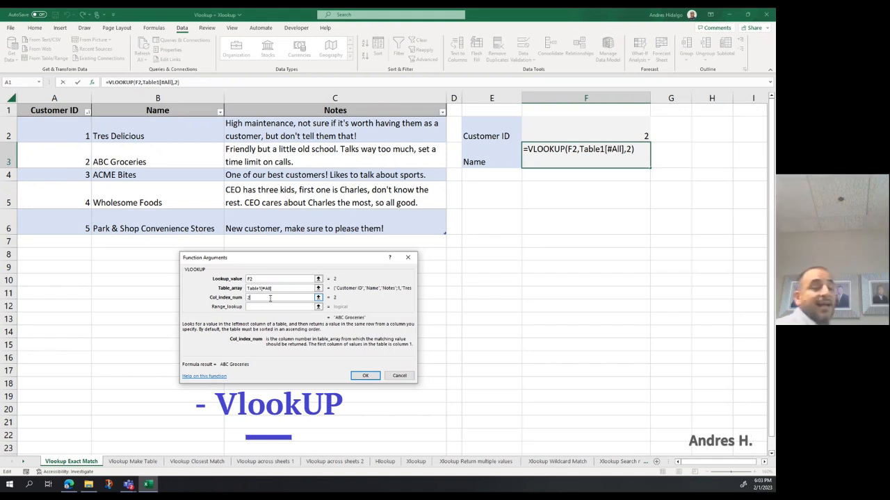
click(268, 307)
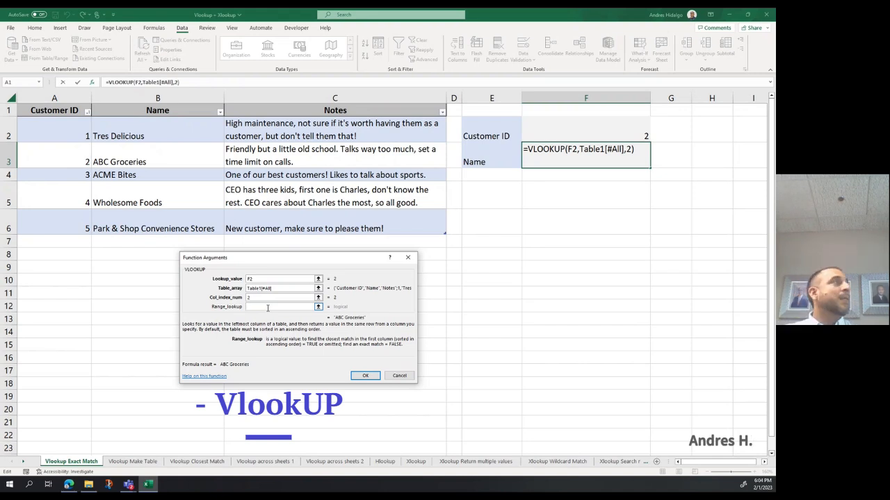
text(false)
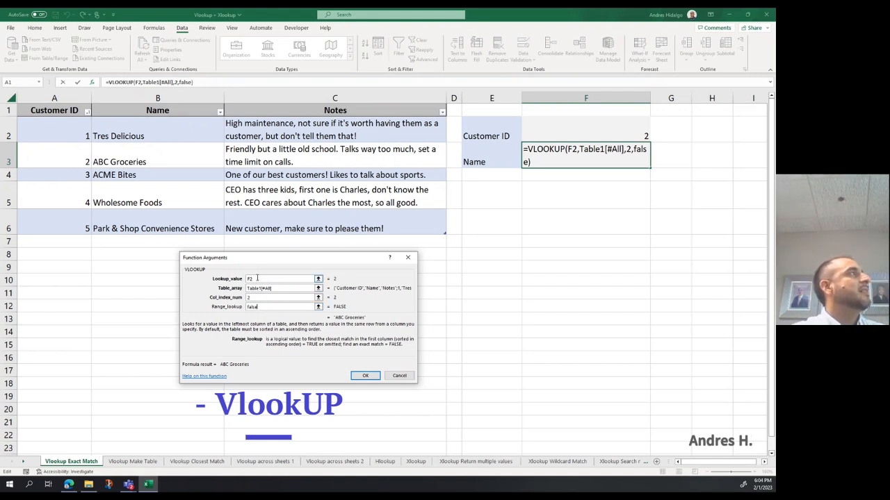
Step: Confirm the VLOOKUP arguments for the Name cell F3 and review the resulting formula
click(365, 376)
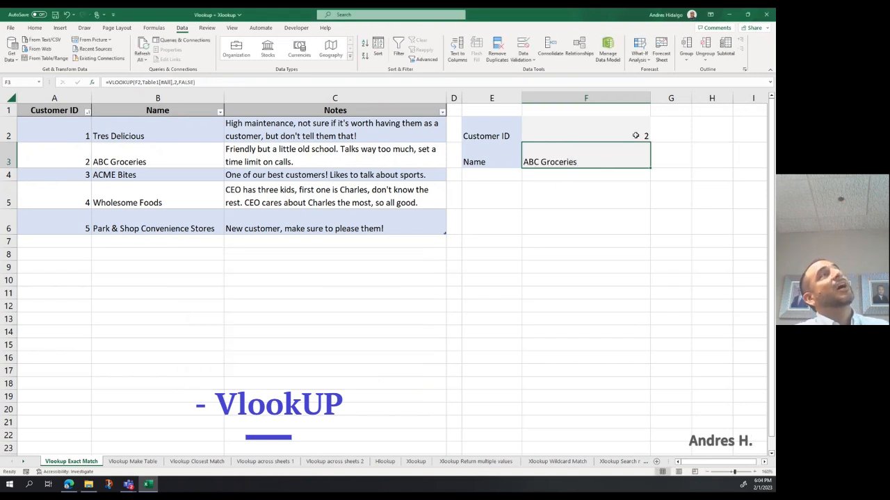
click(221, 84)
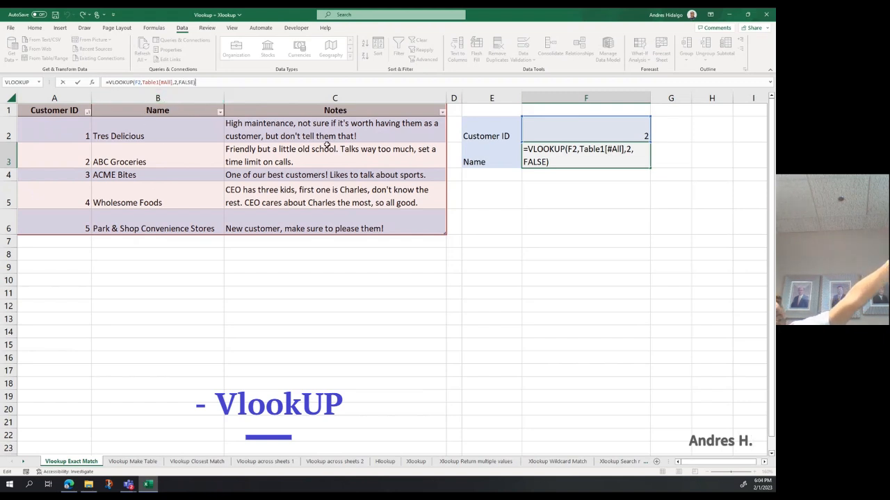
key(Return)
click(591, 147)
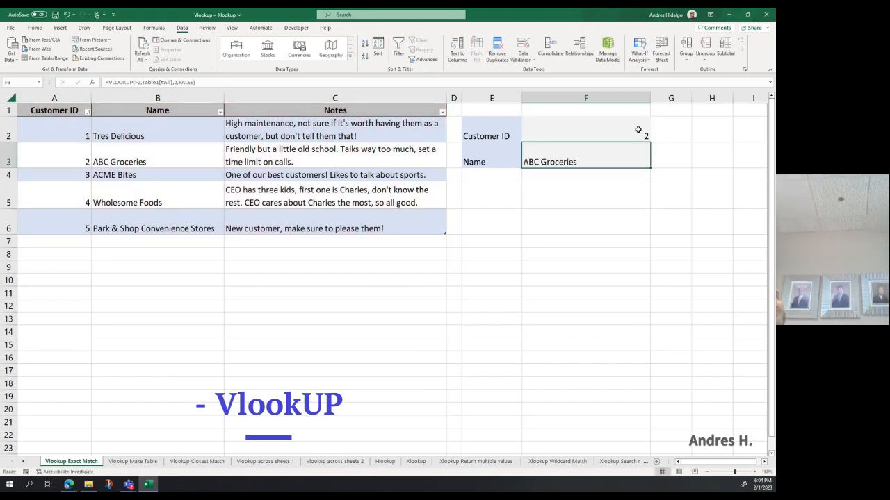
Step: Test the name lookup by setting the Customer ID in F2 to 4 and to 1
click(637, 131)
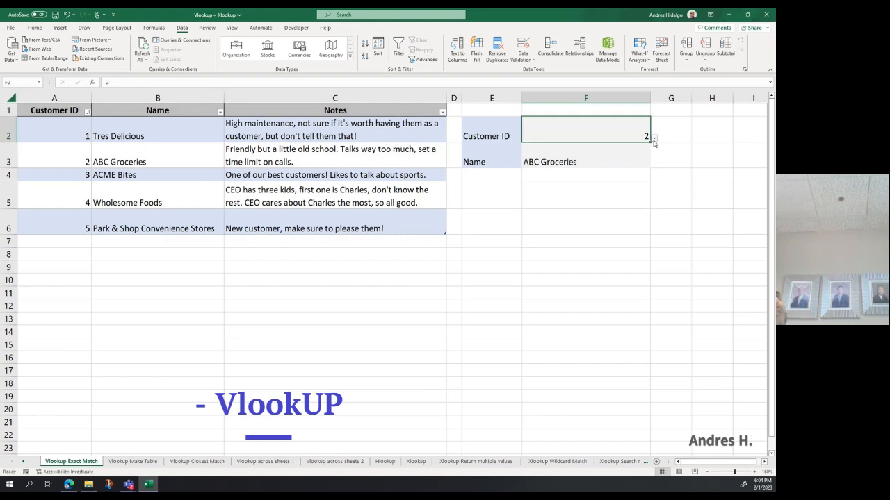
click(654, 139)
click(571, 172)
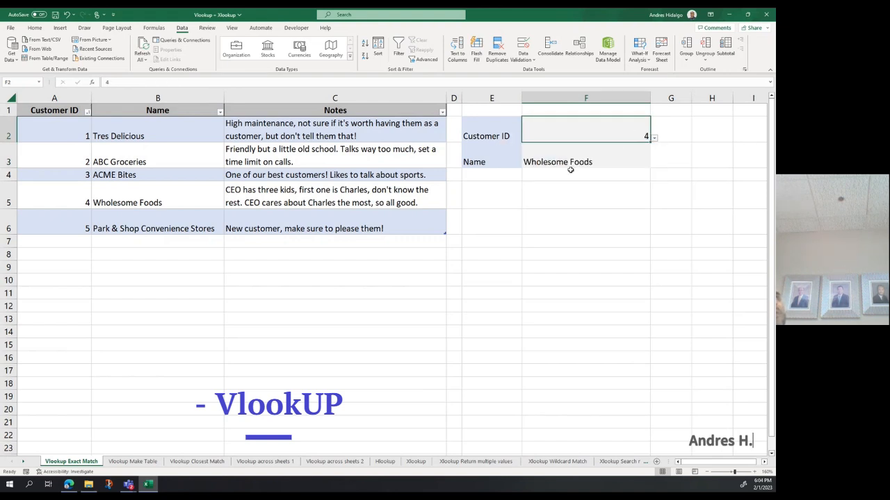
click(653, 137)
click(586, 149)
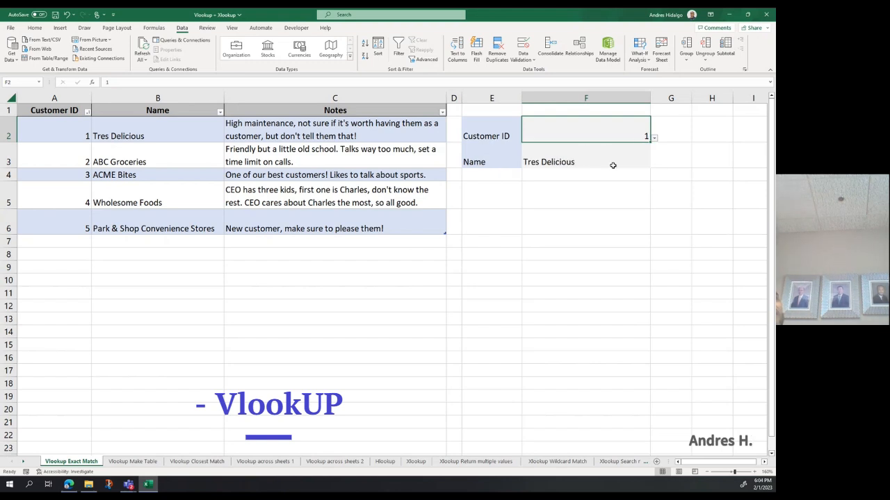
Step: Add the label "notes" in cell E4 below Name
click(496, 173)
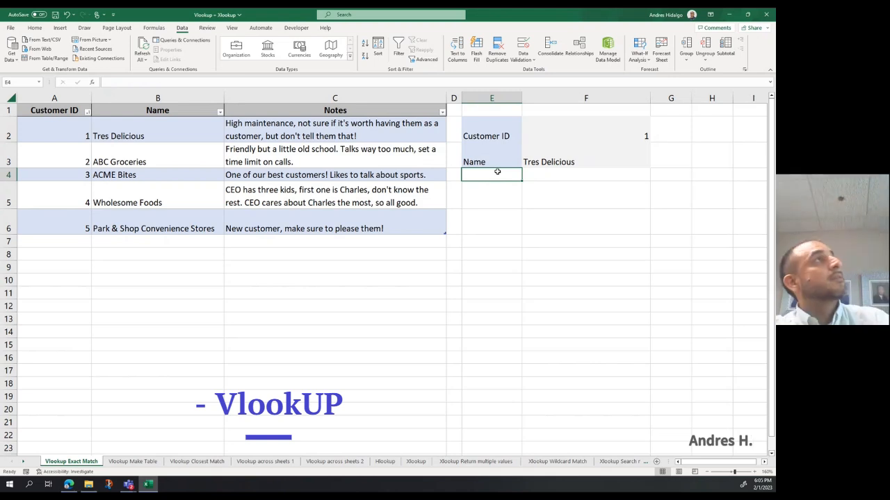
text(notes)
key(Return)
key(Up)
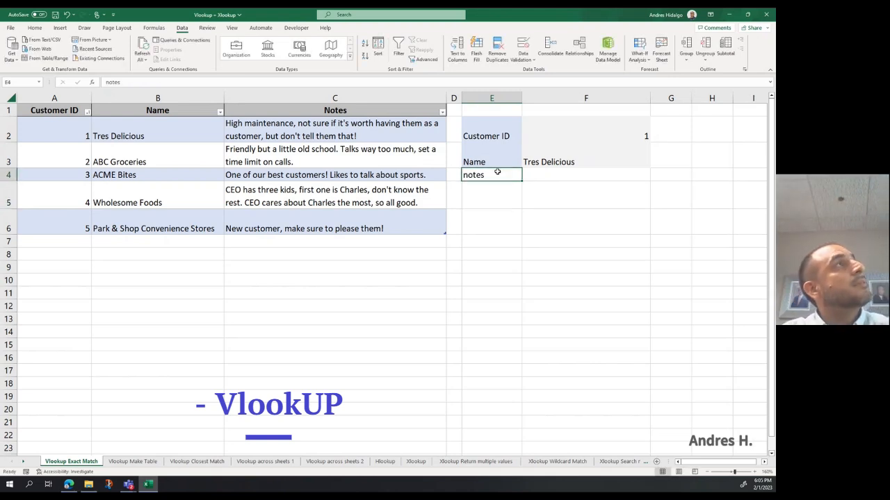
key(Right)
Step: Copy the formatting of the Name label in E3 onto the notes label in E4
click(494, 163)
click(34, 28)
click(43, 59)
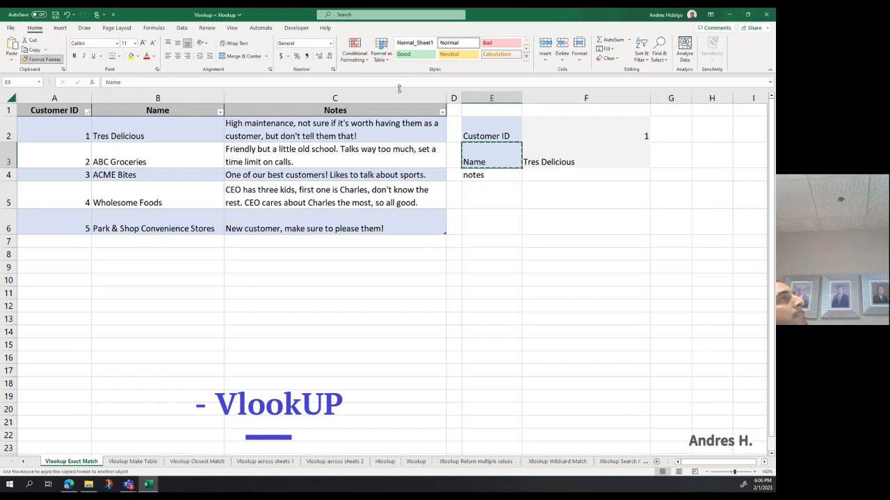
click(496, 174)
click(563, 170)
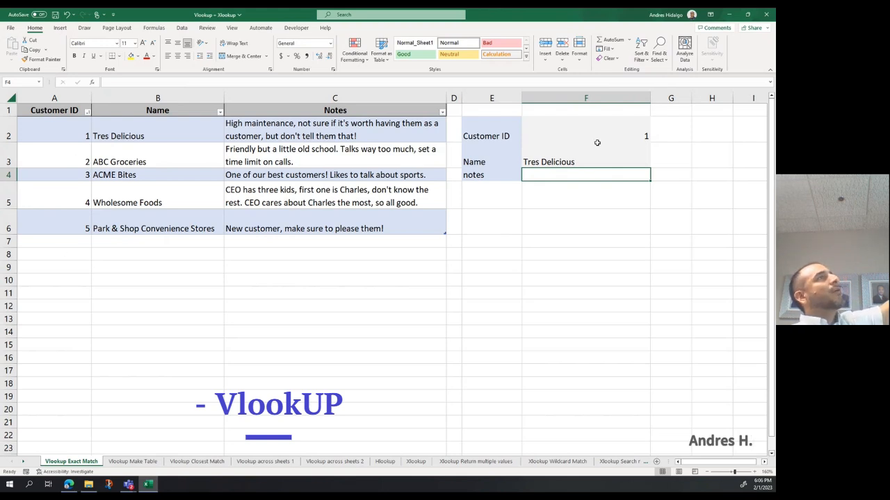
click(621, 125)
drag(626, 137, 417, 250)
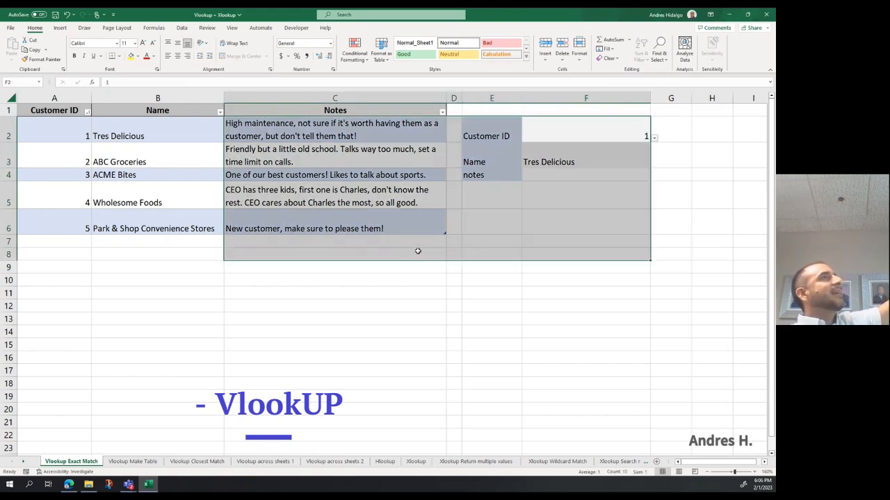
click(576, 218)
Step: Overwrite the ACME Bites Customer ID in A4 with 2.5 and 6, and undo both changes
click(84, 175)
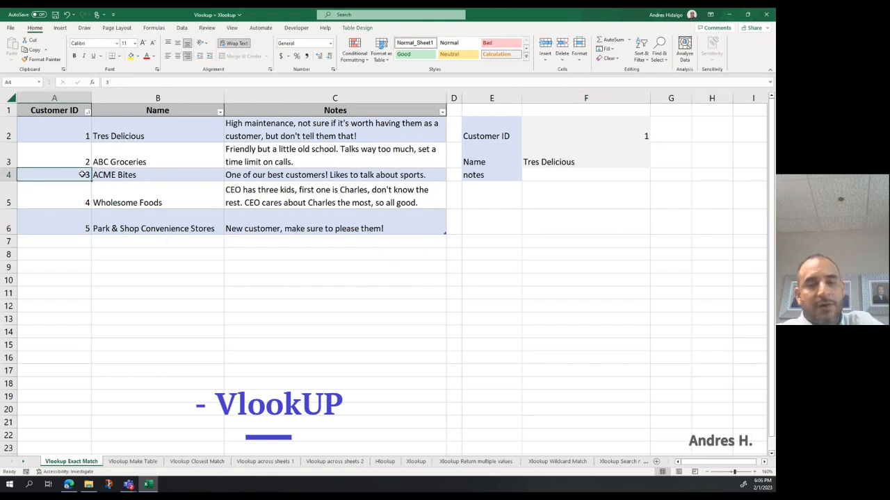
text(2.5)
key(Return)
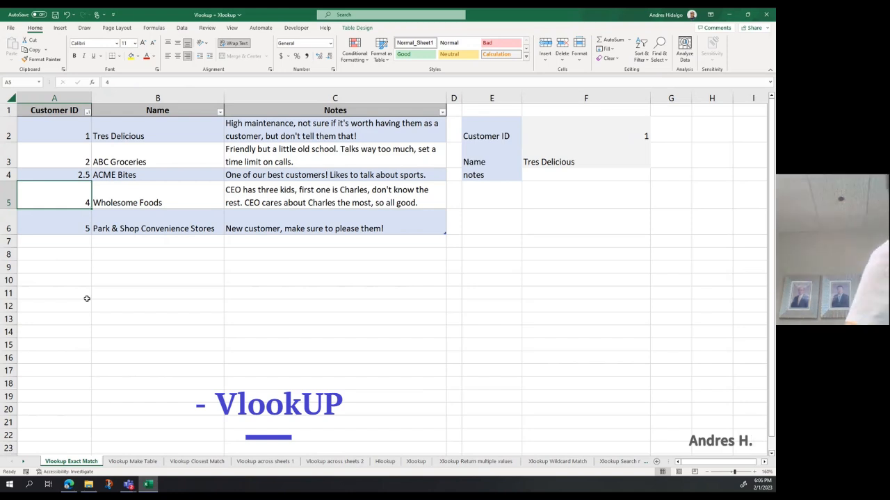
key(Up)
text(6)
key(Return)
key(Return)
key(Return)
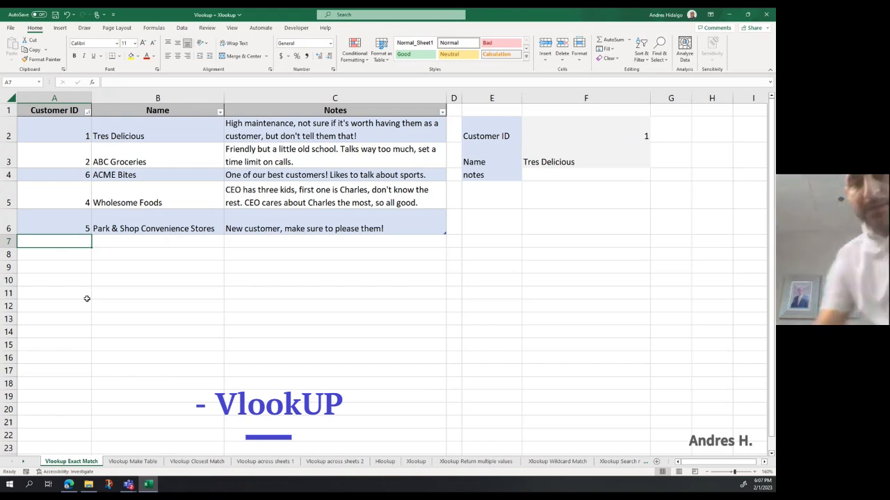
key(ctrl+z)
key(ctrl+z)
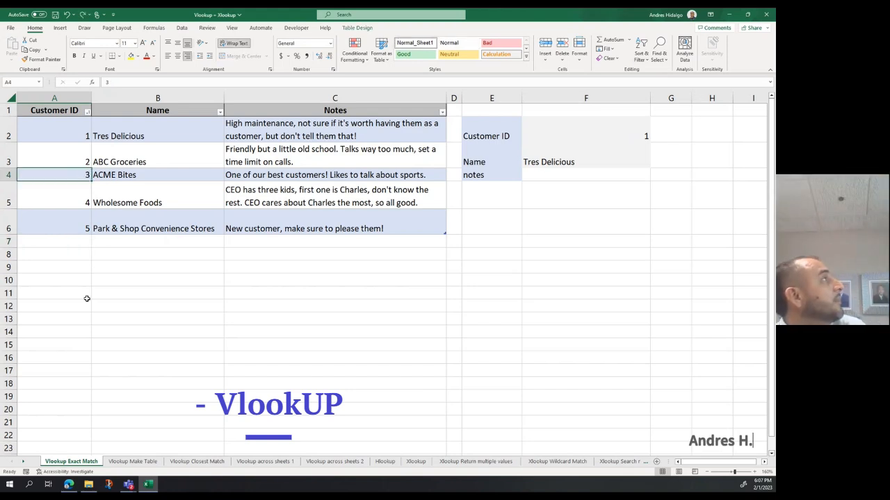
Step: Examine the cookie order tables on the Vlookup Closest Match sheet and return to the Vlookup Exact Match sheet
click(132, 317)
click(221, 465)
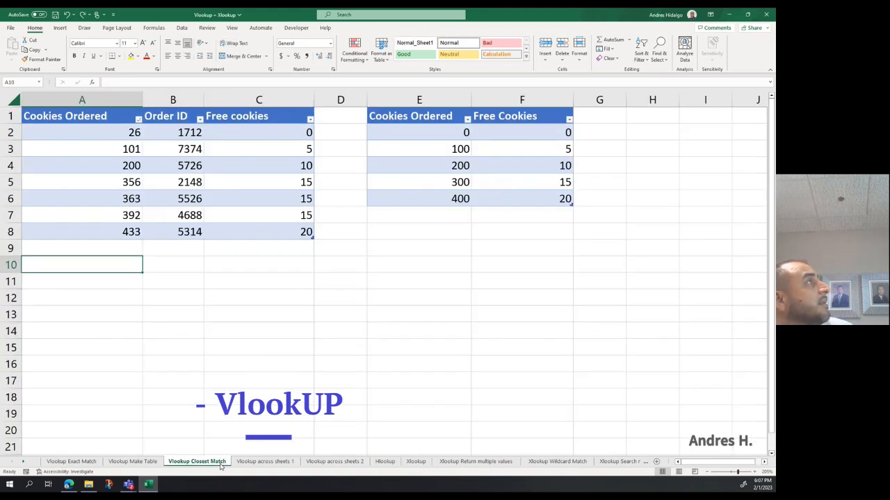
click(256, 365)
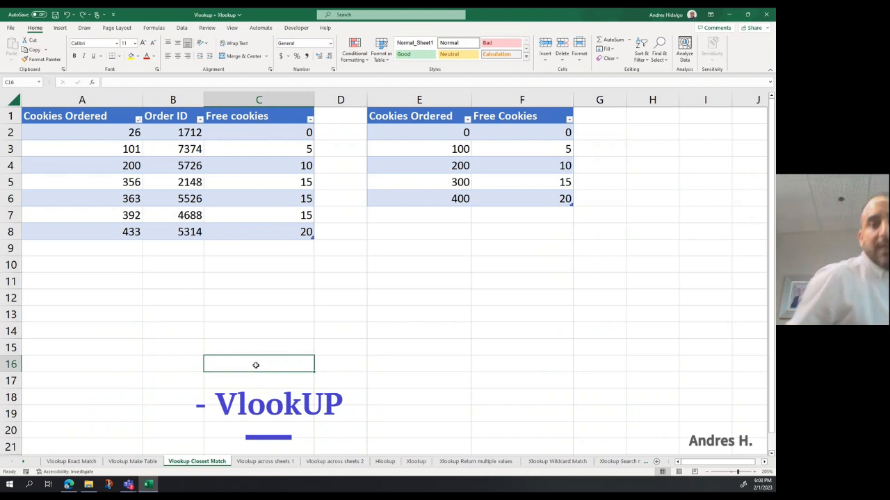
click(94, 462)
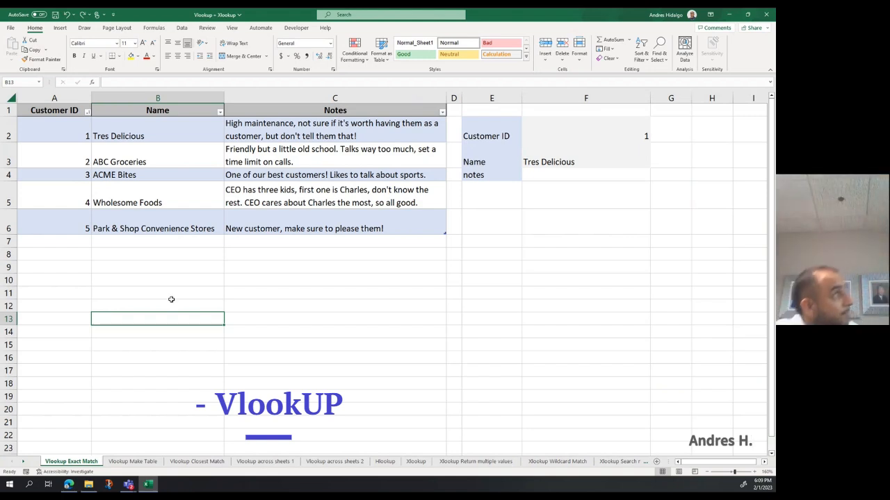
Step: Start a VLOOKUP in the notes cell F4 with lookup value F2 and the whole customer table, Table1[#All], as table array
click(292, 266)
double_click(527, 173)
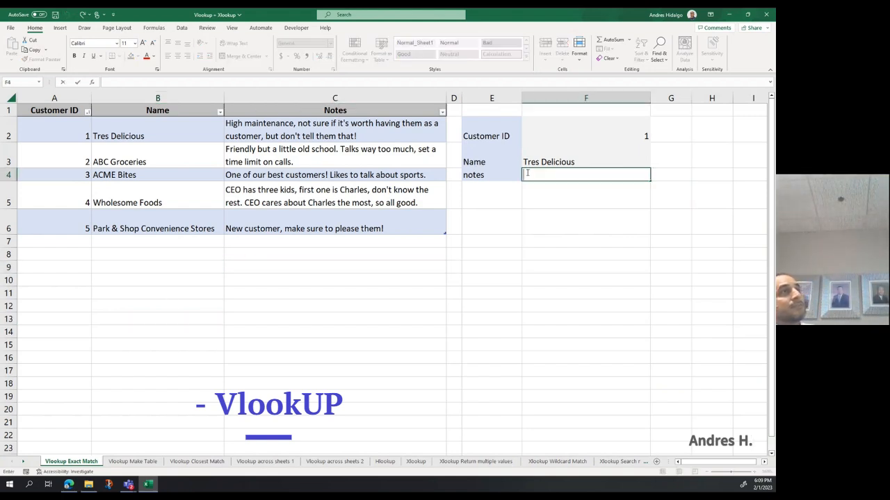
text(=v)
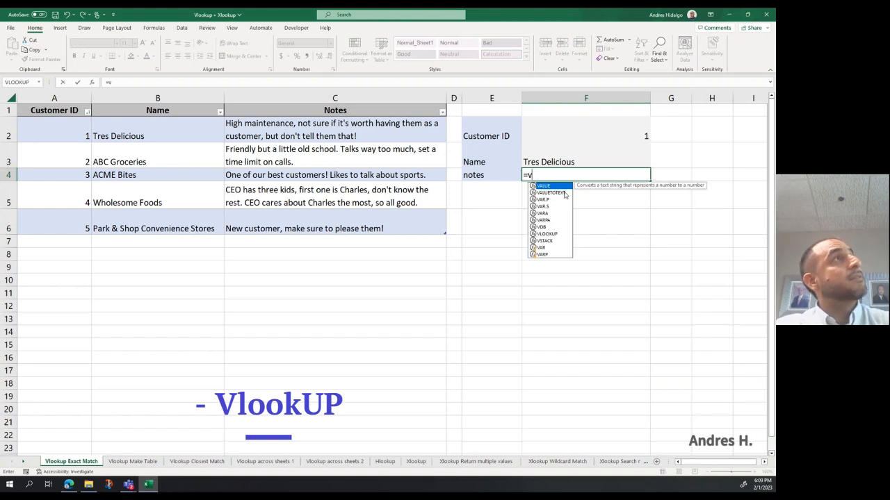
text(l)
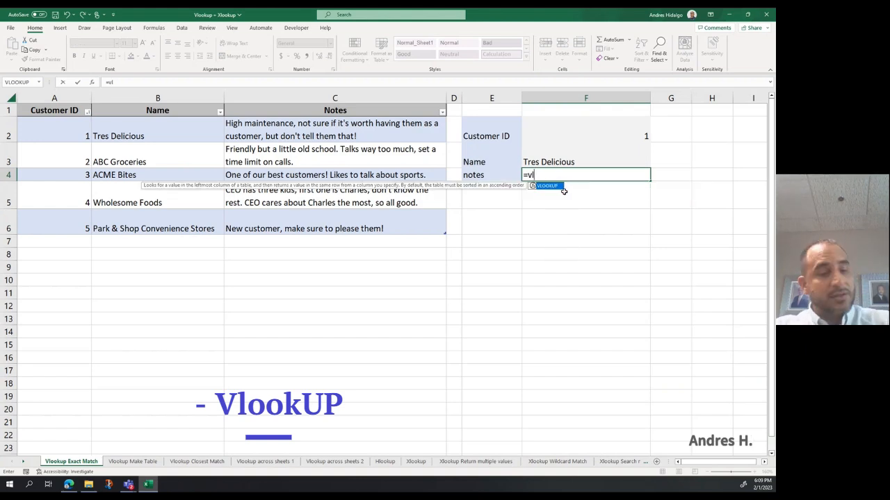
key(Tab)
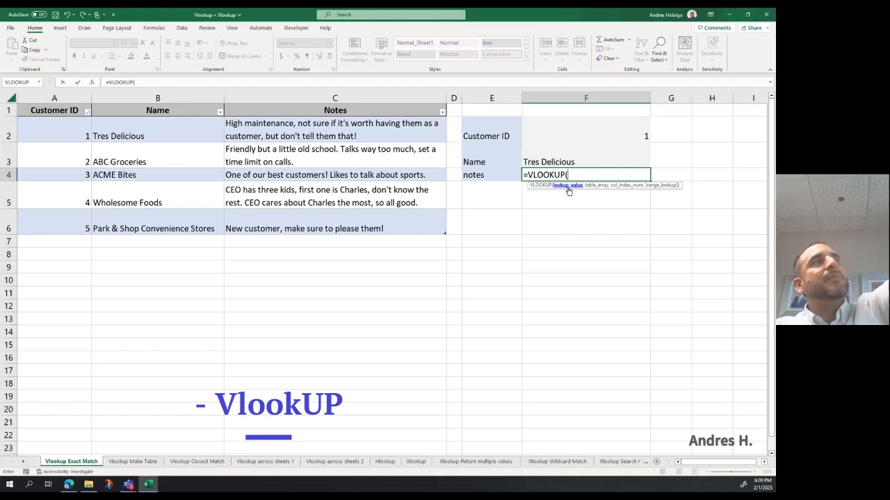
click(630, 135)
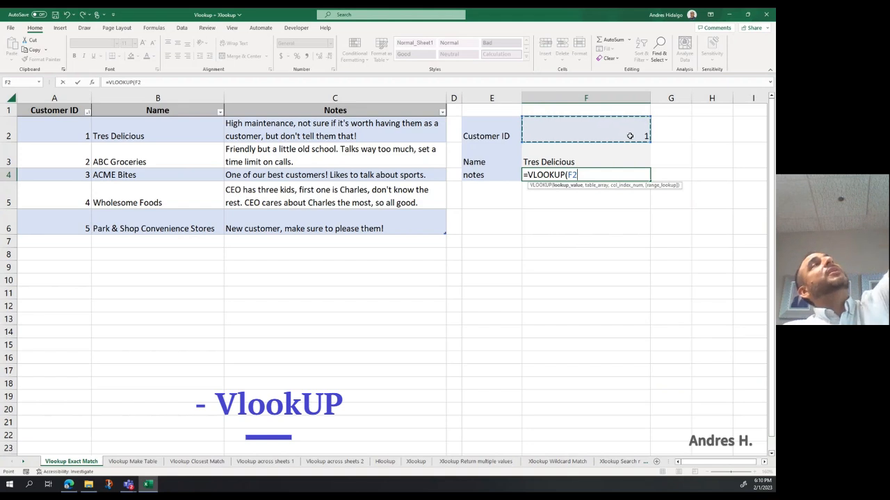
text(,,)
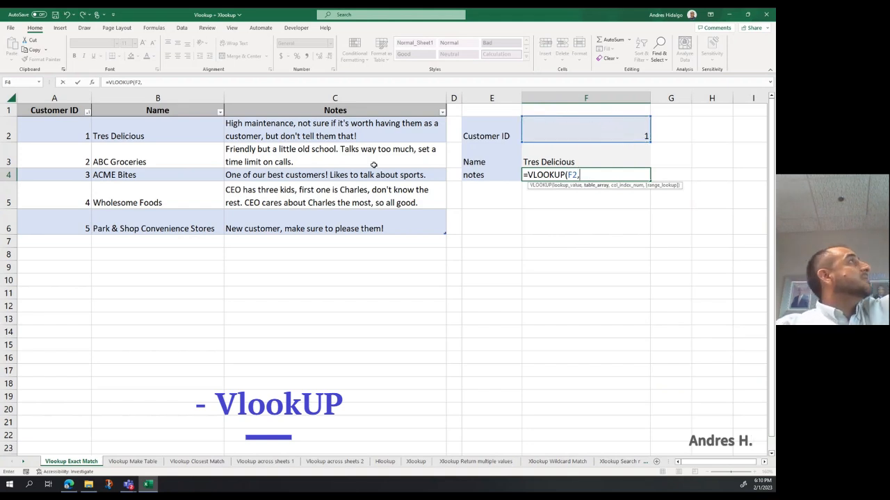
drag(54, 112, 256, 211)
text(,)
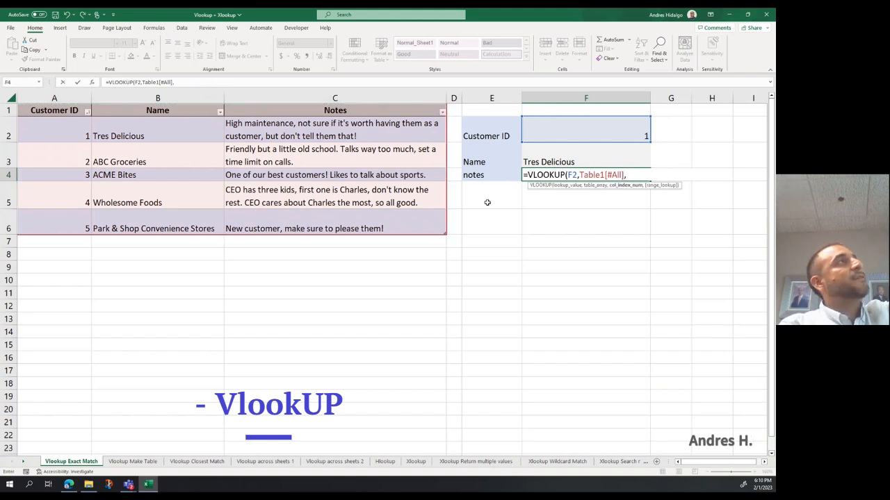
Step: Complete the F4 VLOOKUP with column index number 3 and FALSE for an exact match
text(3,)
key(Down)
key(Tab)
key(Return)
key(Up)
Step: Set the Customer ID in F2 to 2 to test the name and notes lookups
click(648, 133)
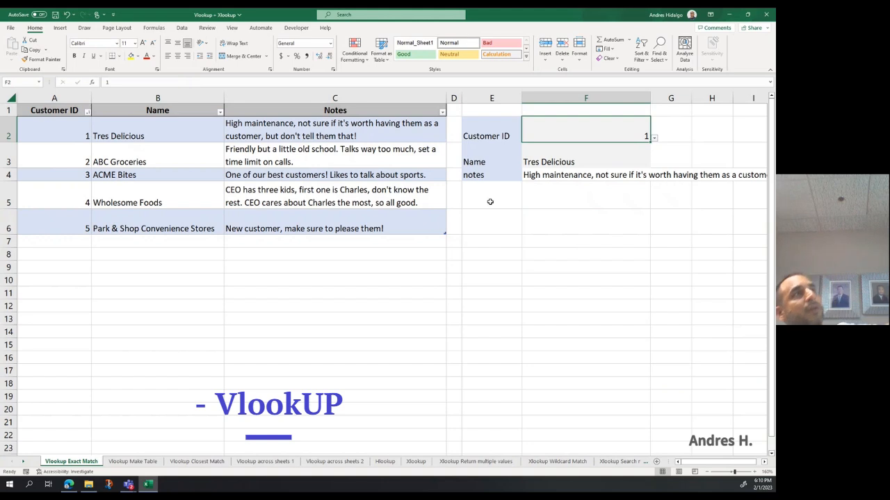
click(654, 138)
click(596, 161)
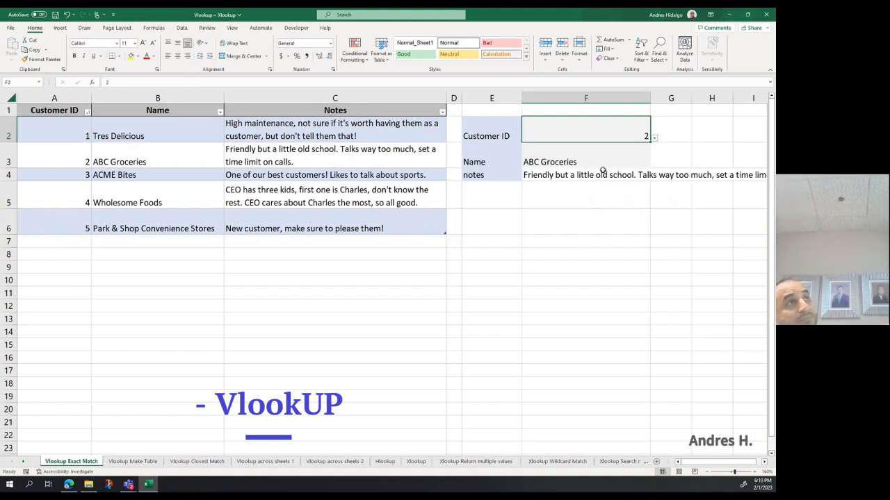
Step: Wrap the text of the notes cell F4 and undo the wrapping
click(609, 176)
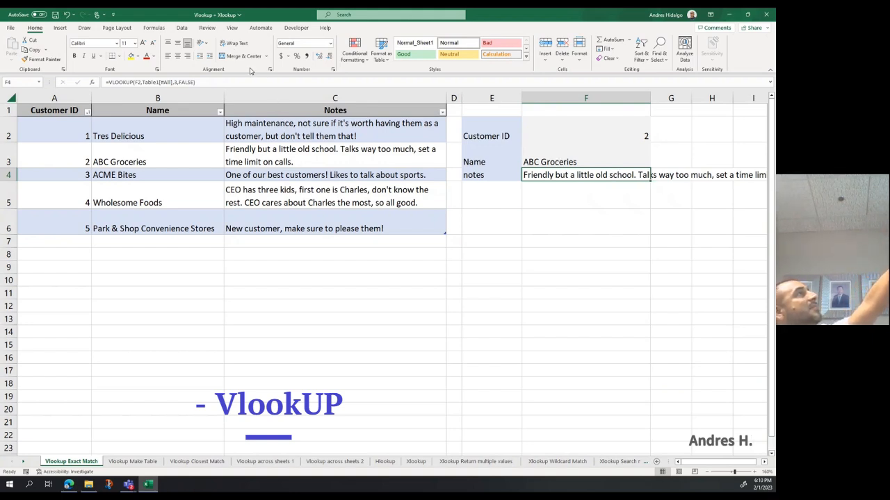
click(236, 44)
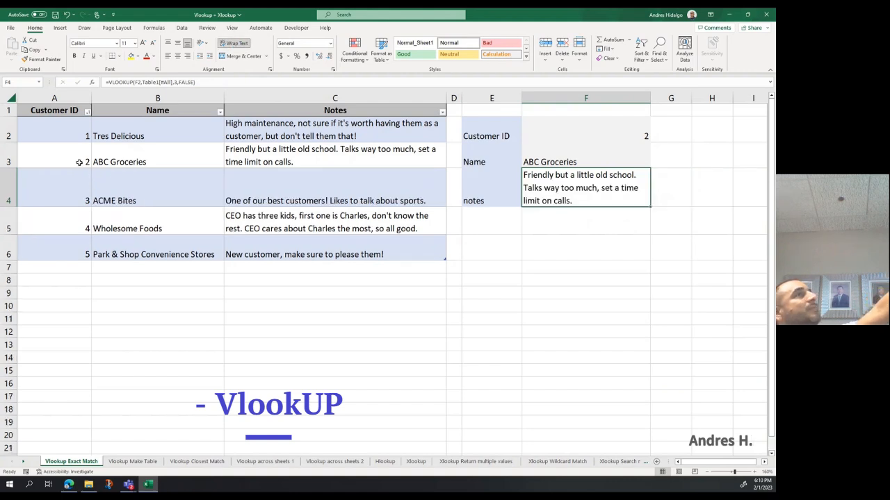
click(636, 212)
click(604, 192)
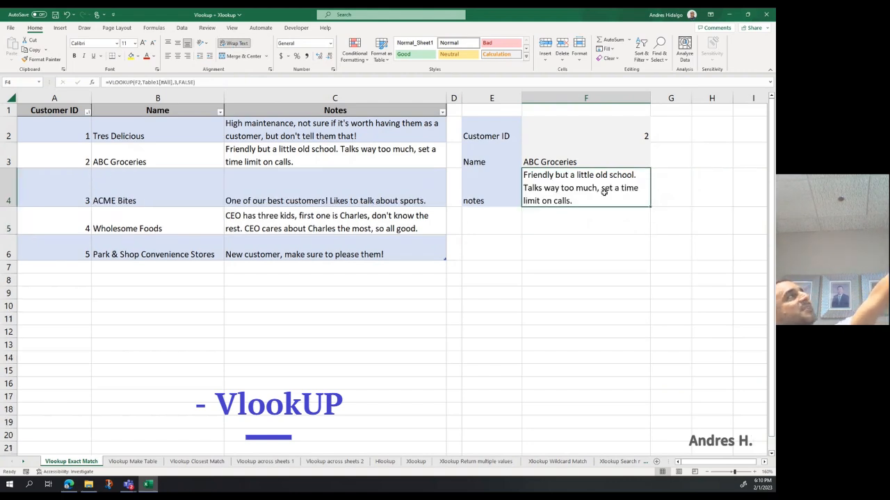
key(ctrl+z)
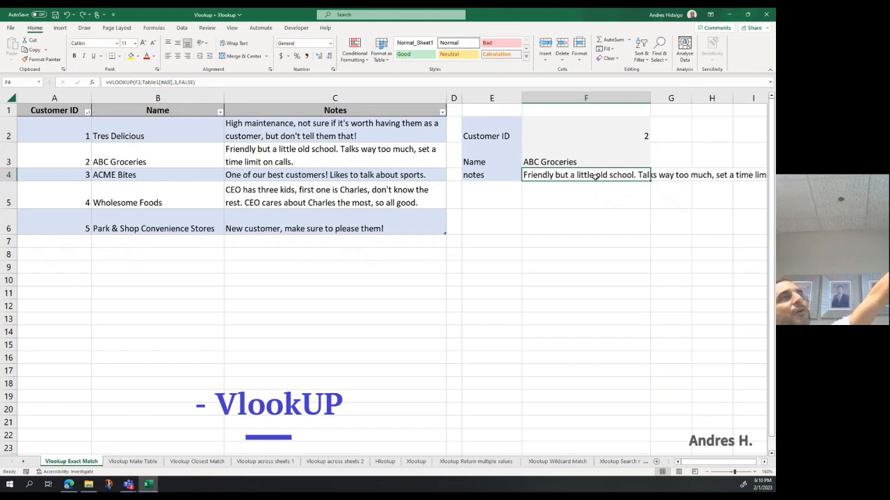
click(669, 174)
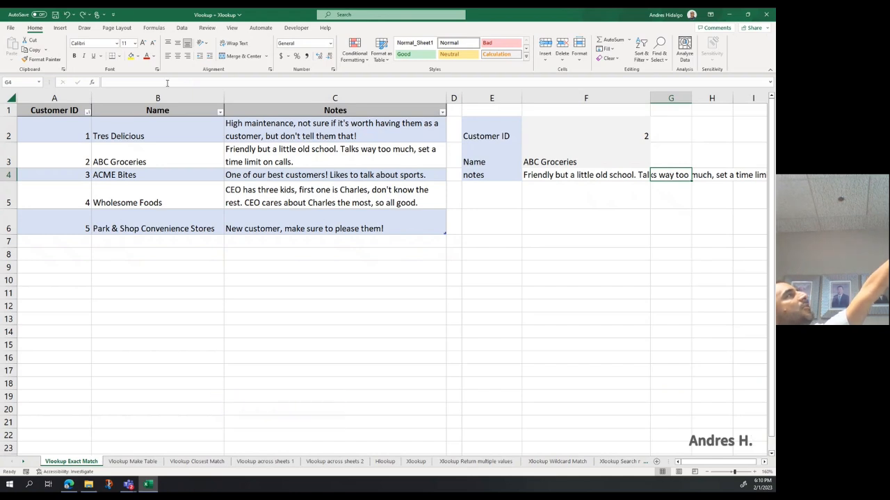
click(152, 83)
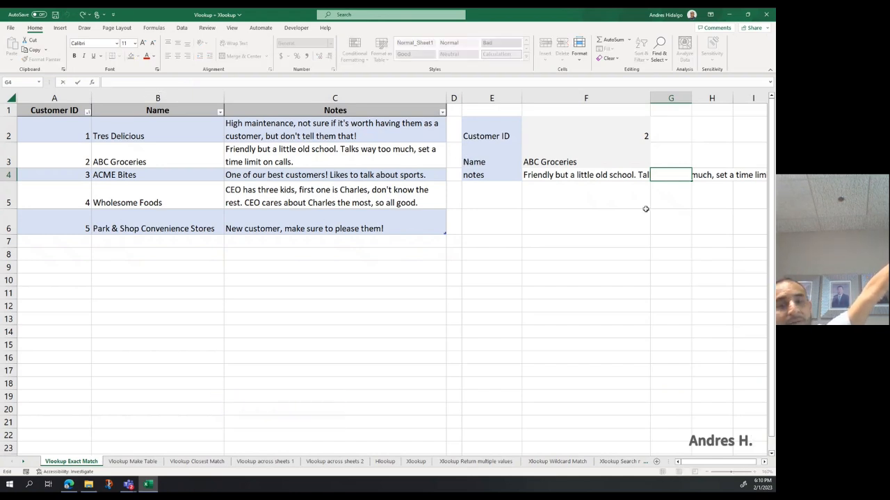
key(Return)
Step: Apply Wrap Text to the notes result in cell F4
click(621, 174)
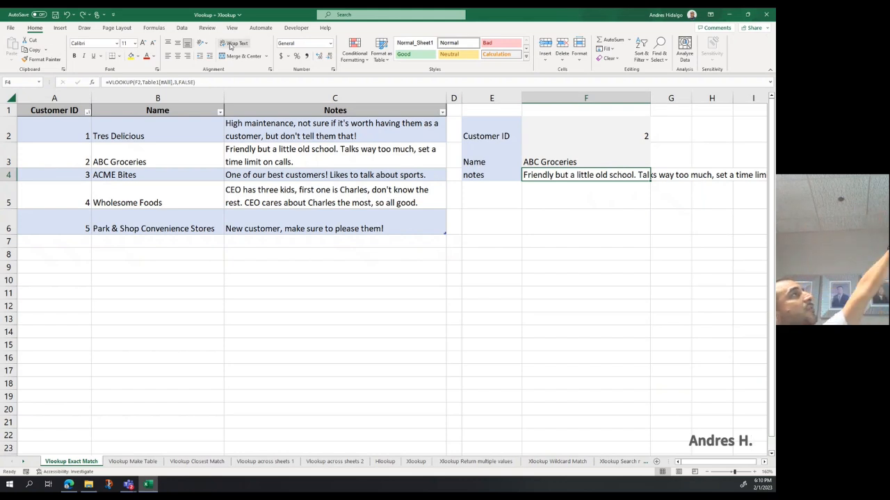
click(237, 43)
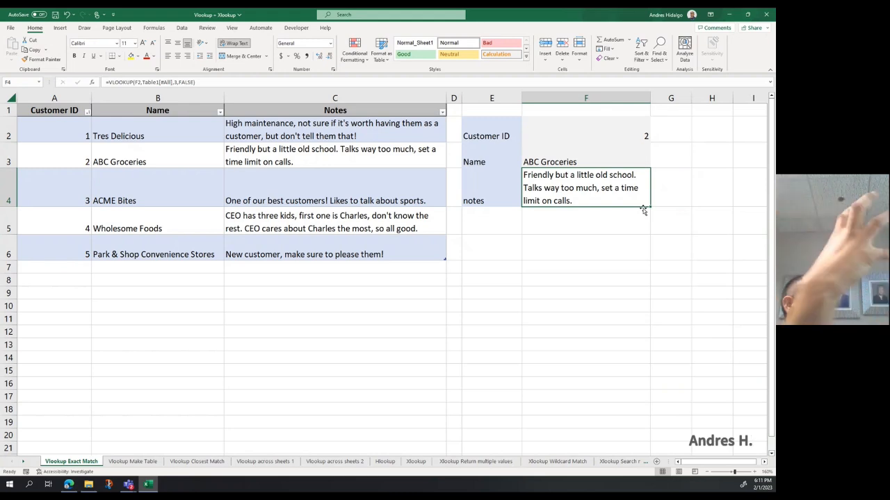
click(642, 267)
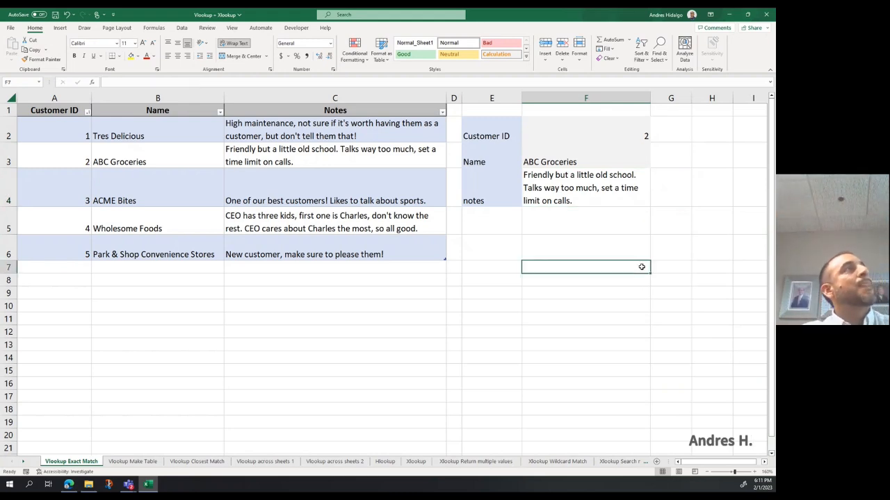